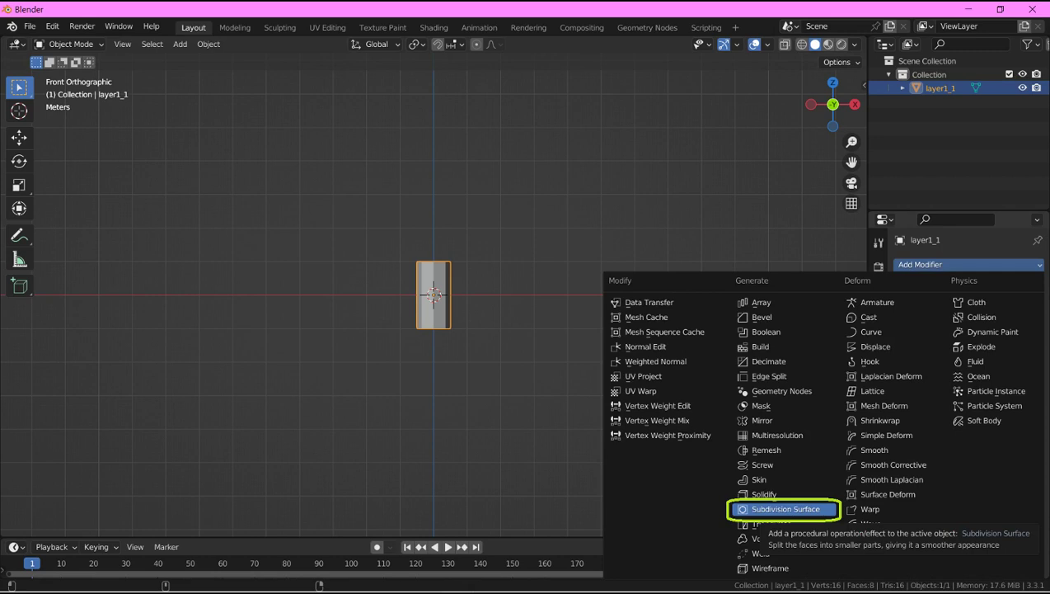
Step: Add a Catmull-Clark Subdivision Surface modifier to layer1_1 and enter Edit Mode
{"action": "left_click", "coordinate": [785, 509]}
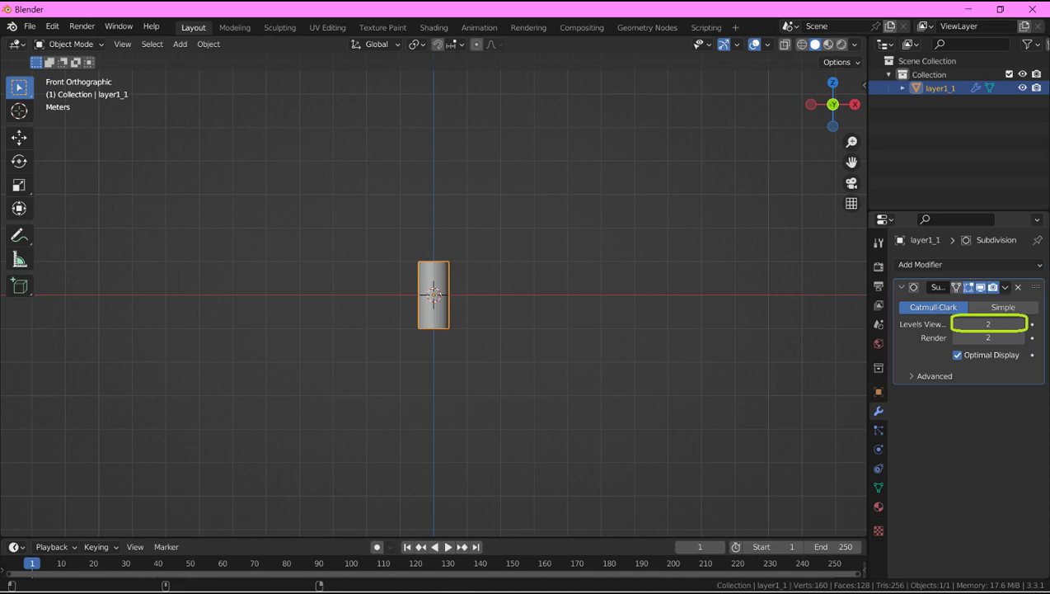
{"action": "key", "text": "Tab"}
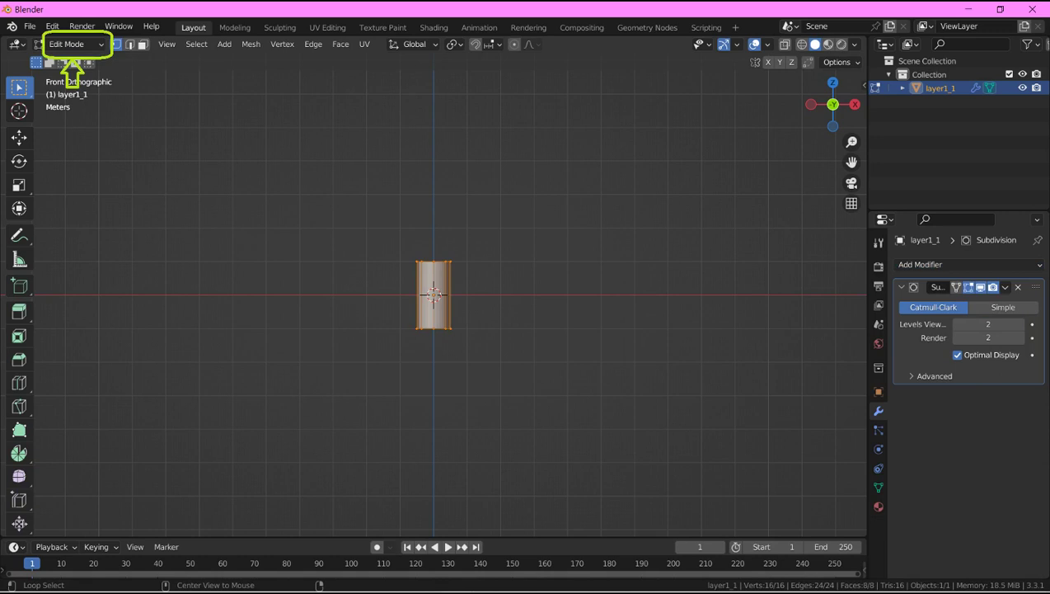
Step: Add extra edge loops around the layer1_1 mesh with a loop cut
{"action": "key", "text": "ctrl+r"}
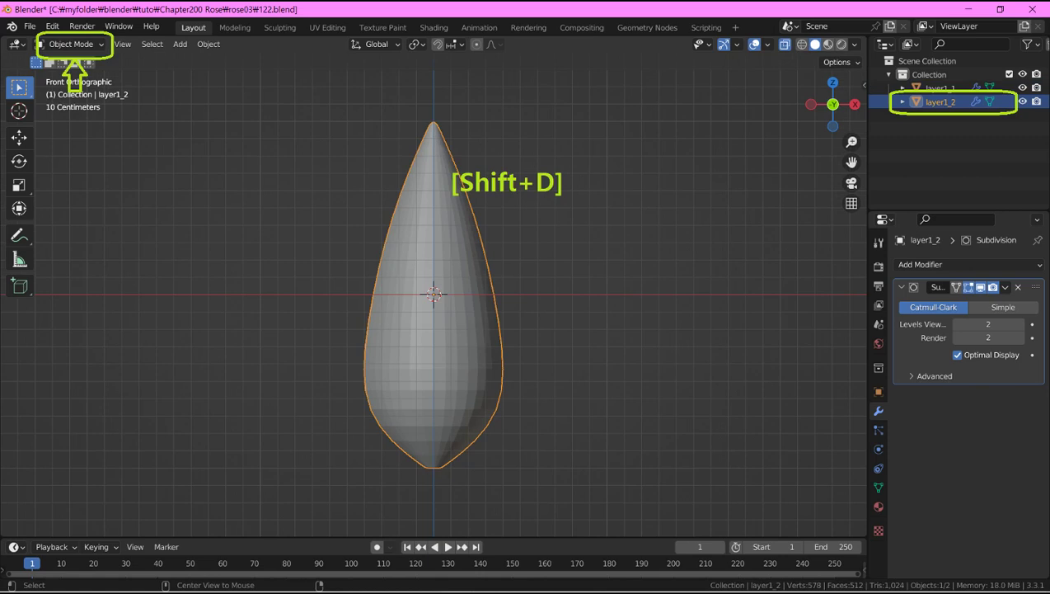
Step: Scale layer1_2 to 0.908 in X/Y, rotate it 120° about Z, and duplicate it as layer1_3
{"action": "key", "text": "s"}
{"action": "key", "text": "shift+z"}
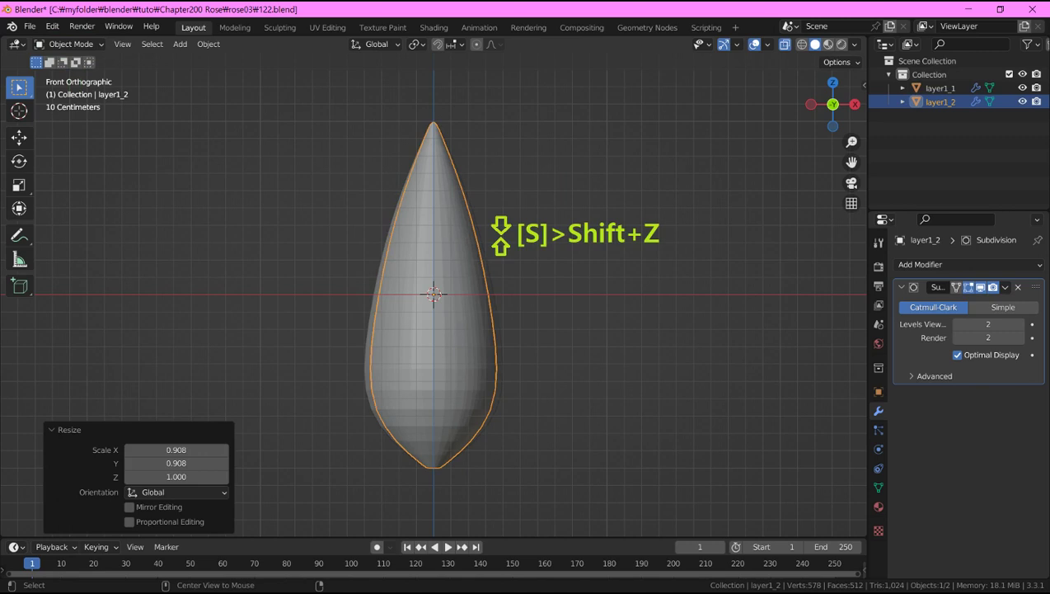
{"action": "key", "text": "r"}
{"action": "key", "text": "z"}
{"action": "key", "text": "1"}
{"action": "key", "text": "2"}
{"action": "key", "text": "0"}
{"action": "key", "text": "Return"}
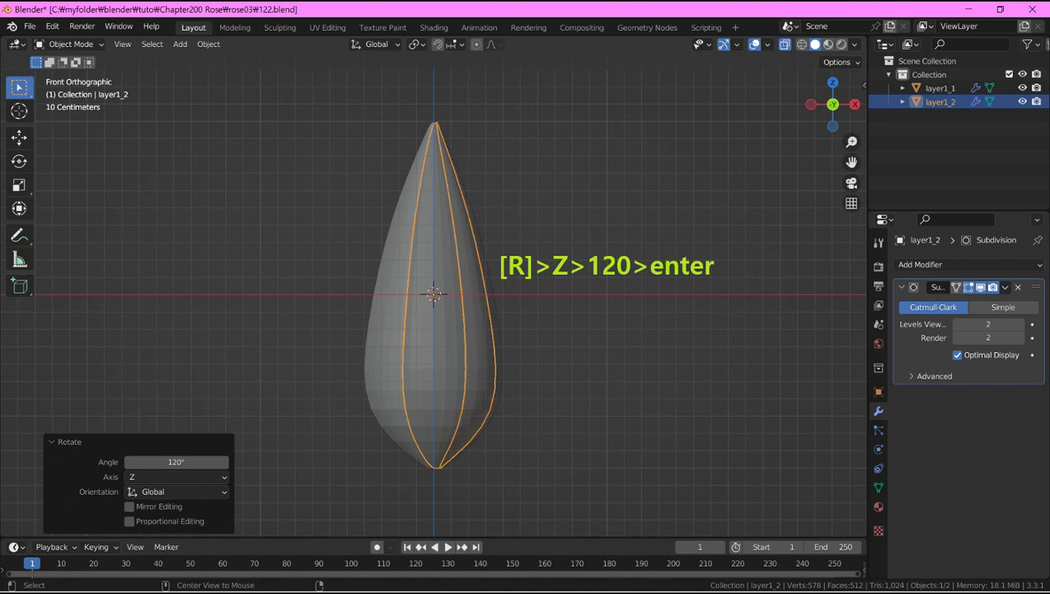
{"action": "key", "text": "shift+d"}
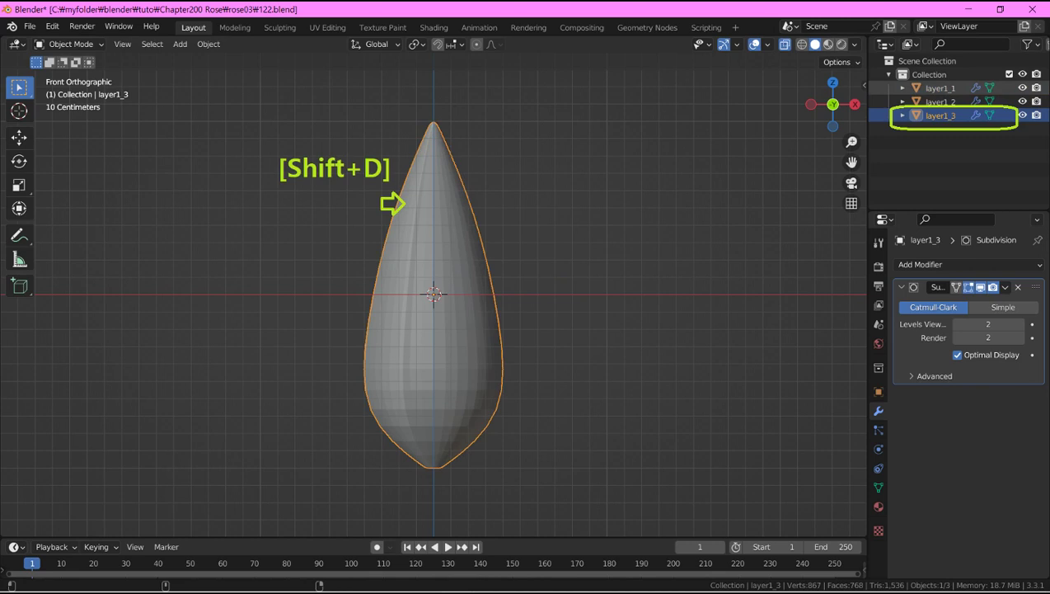
Step: Widen layer1_3 to 1.102 in X and Y and rotate it −100° around Z
{"action": "key", "text": "s"}
{"action": "key", "text": "shift+z"}
{"action": "key", "text": "Return"}
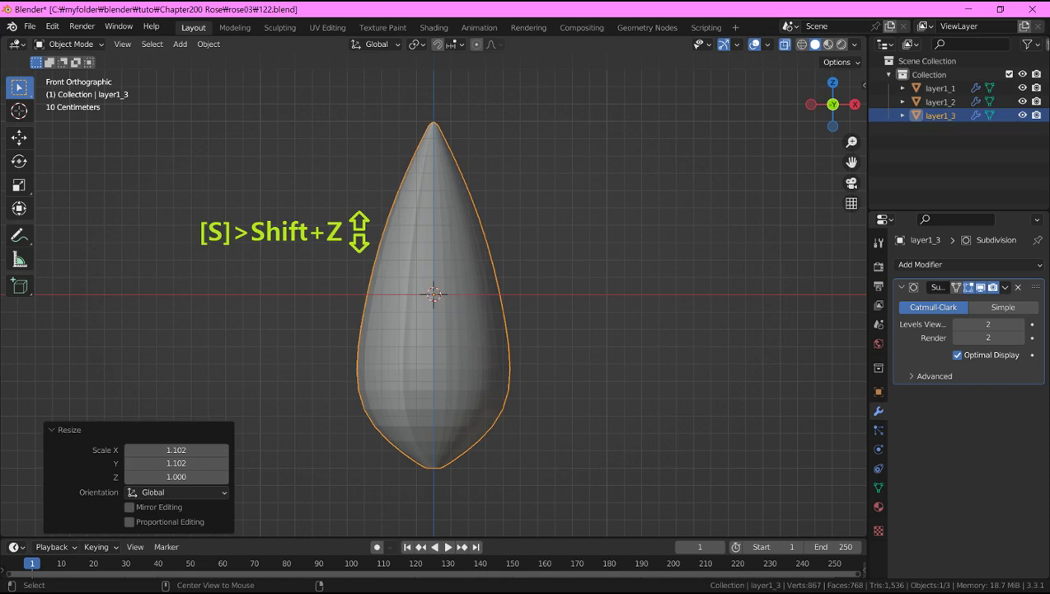
{"action": "type", "text": "rz-100"}
{"action": "key", "text": "Return"}
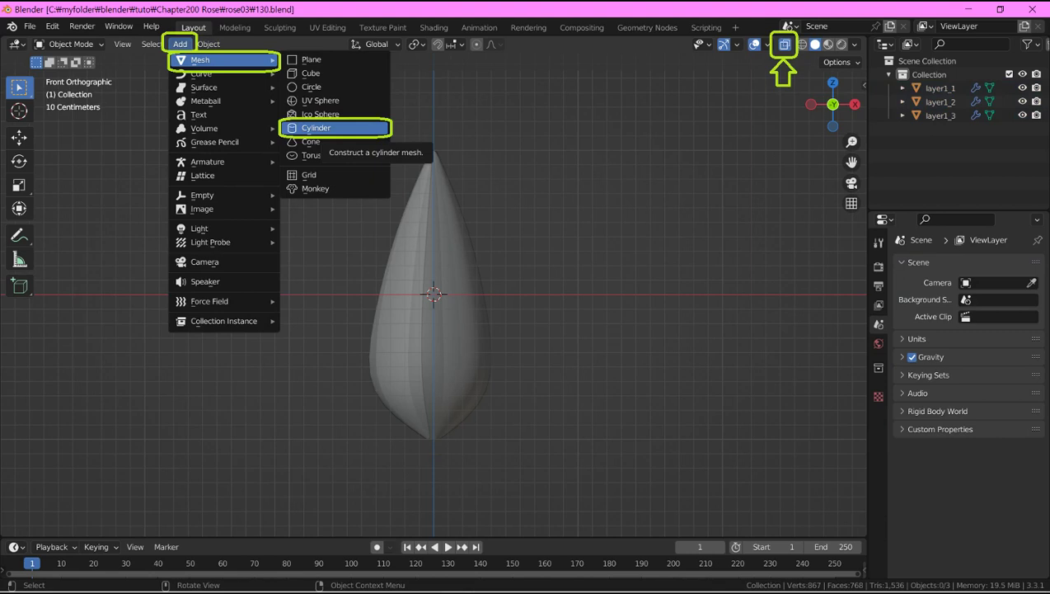
Step: Add a cylinder for layer2_1 and give it a Subdivision Surface modifier
{"action": "left_click", "coordinate": [329, 127]}
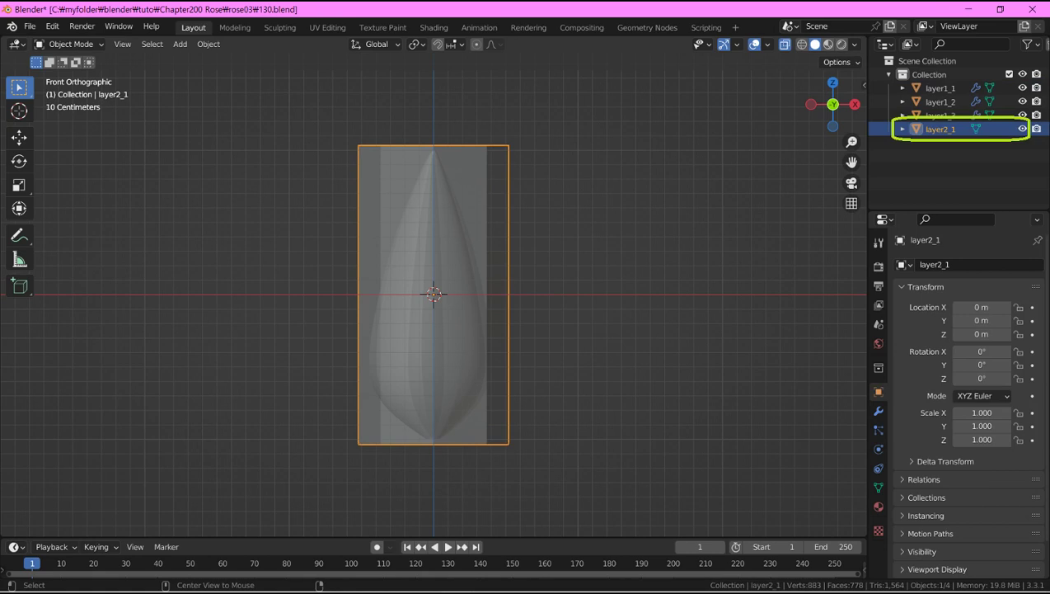
{"action": "left_click", "coordinate": [878, 411]}
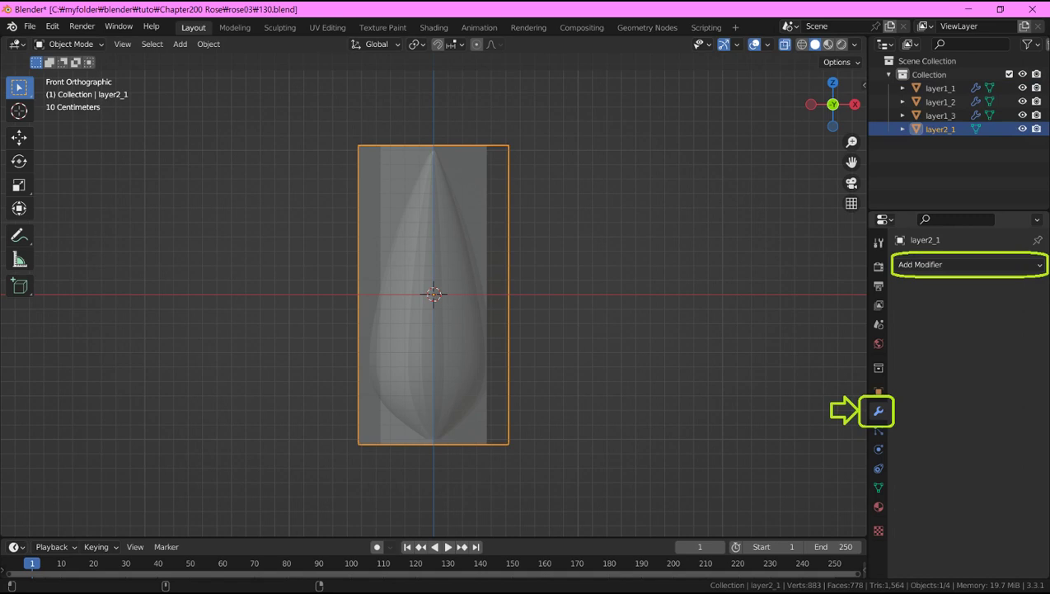
{"action": "left_click", "coordinate": [969, 264]}
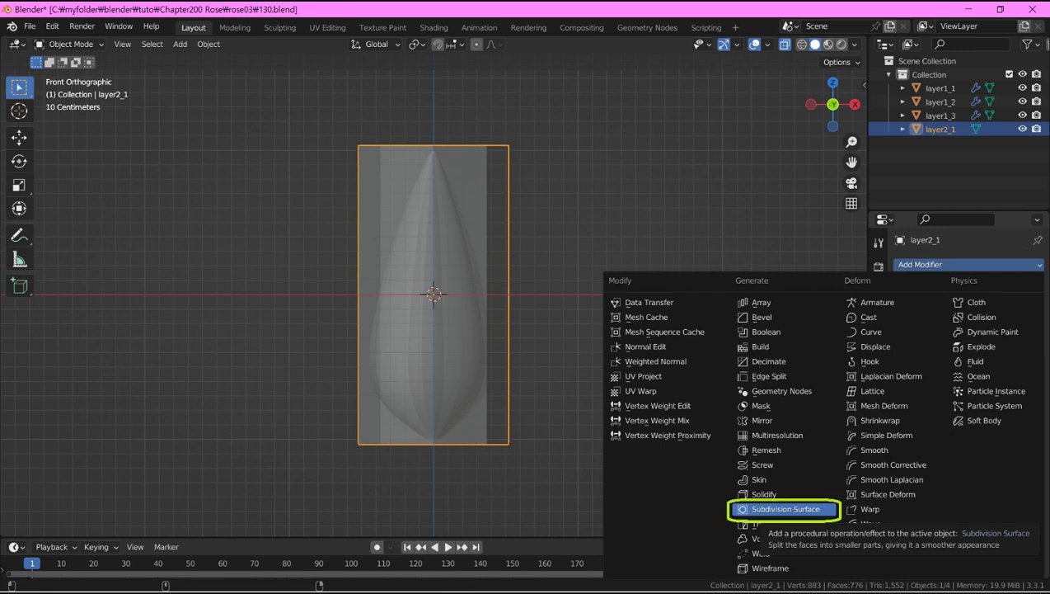
{"action": "left_click", "coordinate": [786, 509]}
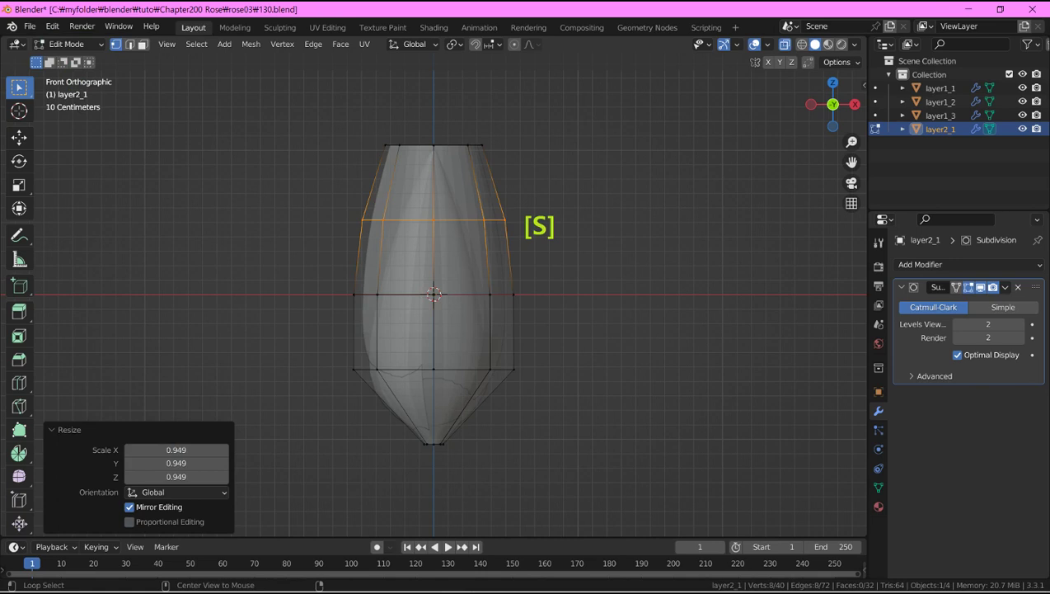
Step: Move layer2_1's lower face band down along Z to form the bud's base
{"action": "key", "text": "g"}
{"action": "key", "text": "z"}
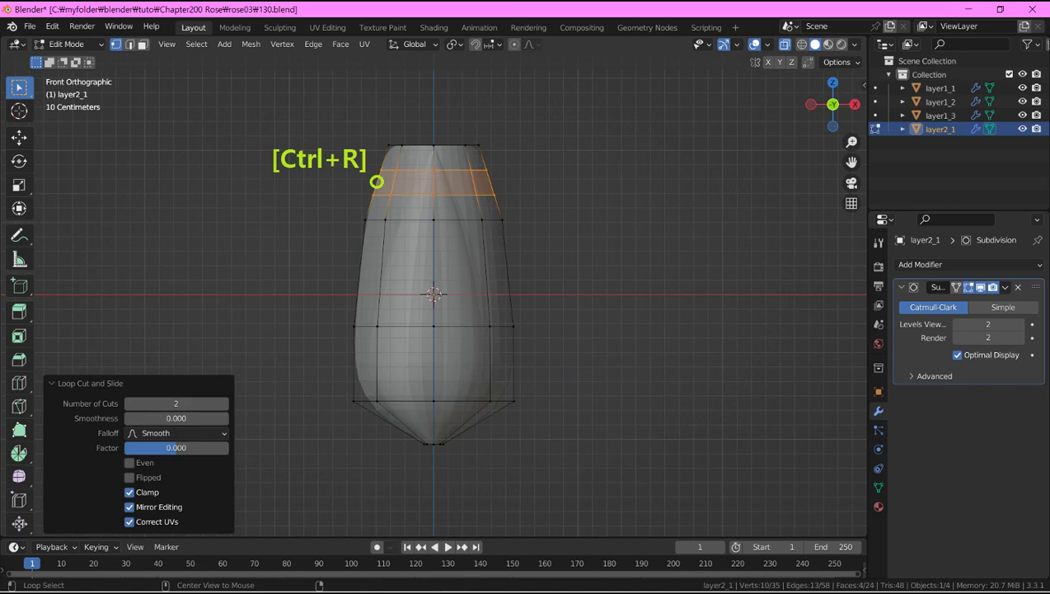
Step: Slide the new edge loop along the layer2_1 petal
{"action": "key", "text": "shift+g"}
{"action": "key", "text": "g"}
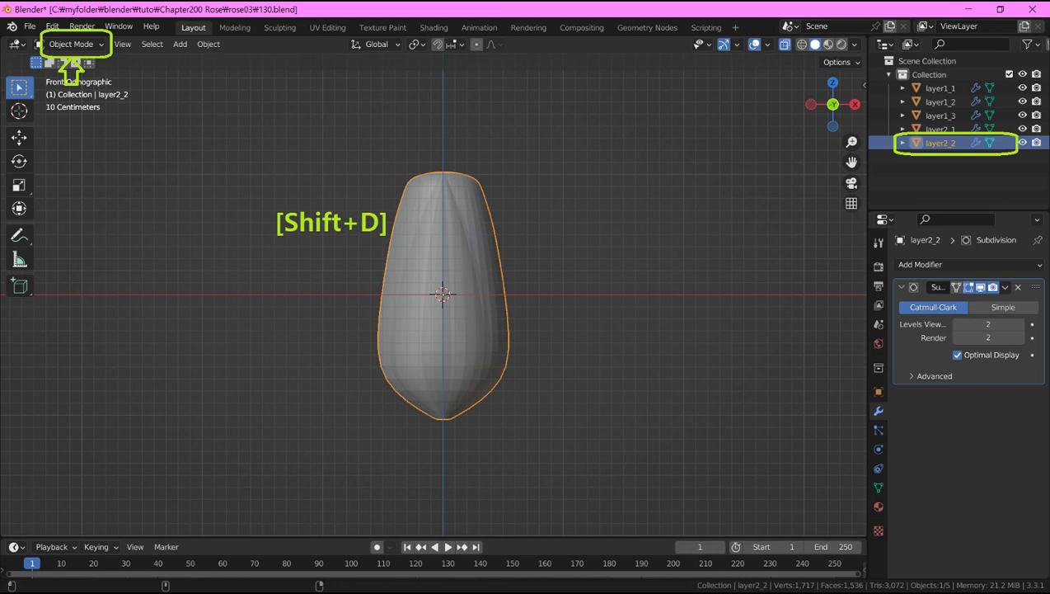
Step: Widen layer2_2 to 1.06 in X and Y and rotate it 90° around Z
{"action": "key", "text": "s"}
{"action": "key", "text": "shift+z"}
{"action": "key", "text": "Return"}
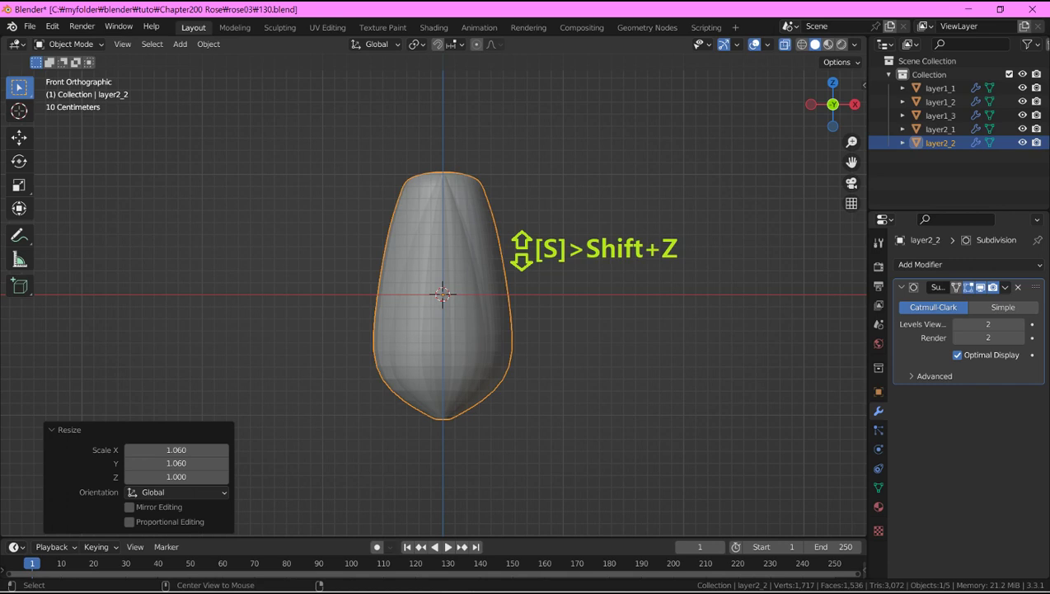
{"action": "type", "text": "rz90"}
{"action": "key", "text": "Return"}
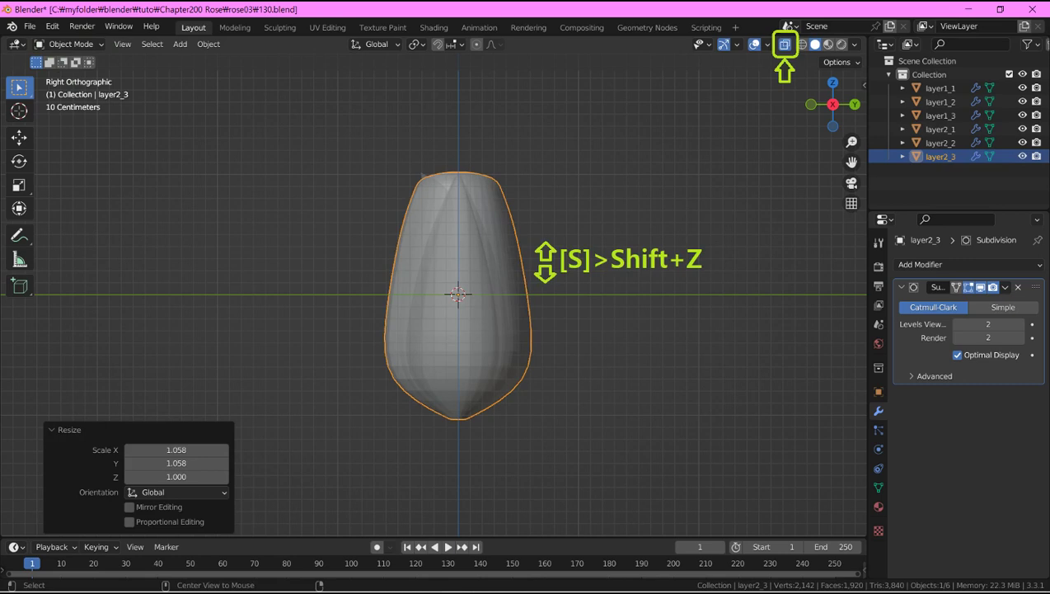
Step: Rotate layer2_3 by 90° around the Z axis
{"action": "type", "text": "rz90"}
{"action": "key", "text": "Return"}
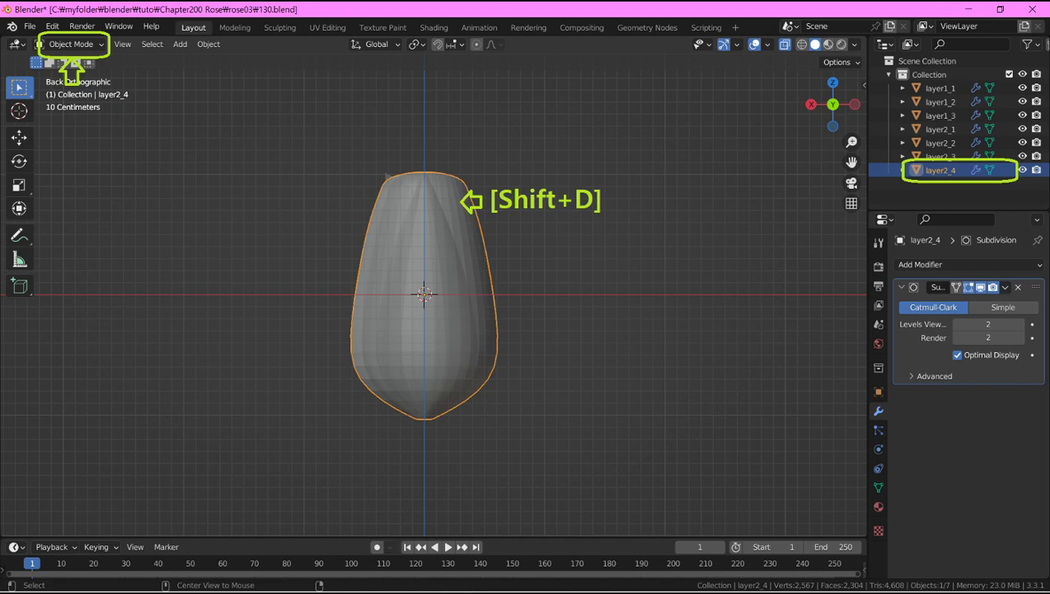
Step: Widen layer2_4 to 1.048 in X and Y and rotate it 90° around Z
{"action": "key", "text": "s"}
{"action": "key", "text": "shift+z"}
{"action": "key", "text": "Return"}
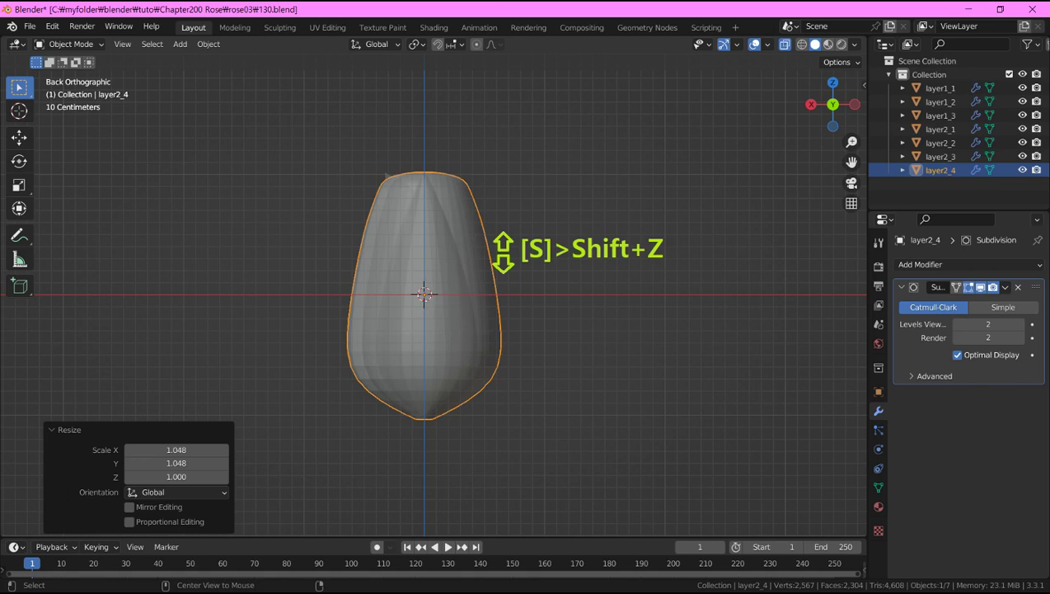
{"action": "type", "text": "rz90"}
{"action": "key", "text": "Return"}
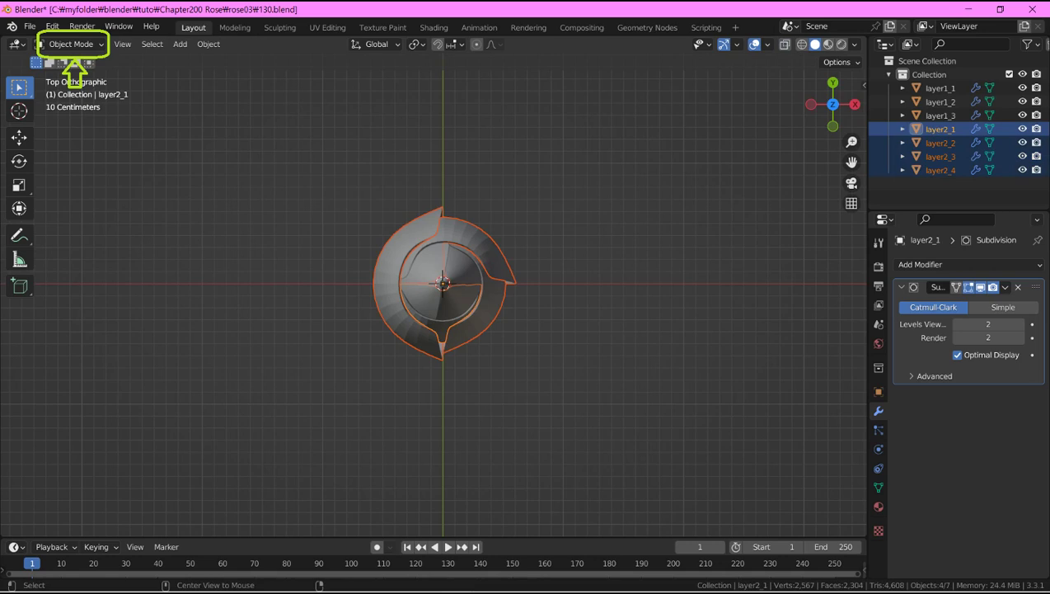
Step: Rotate the selected petals layer2_1 to layer2_4 30° around Z with rz30
{"action": "type", "text": "rz30"}
{"action": "key", "text": "Return"}
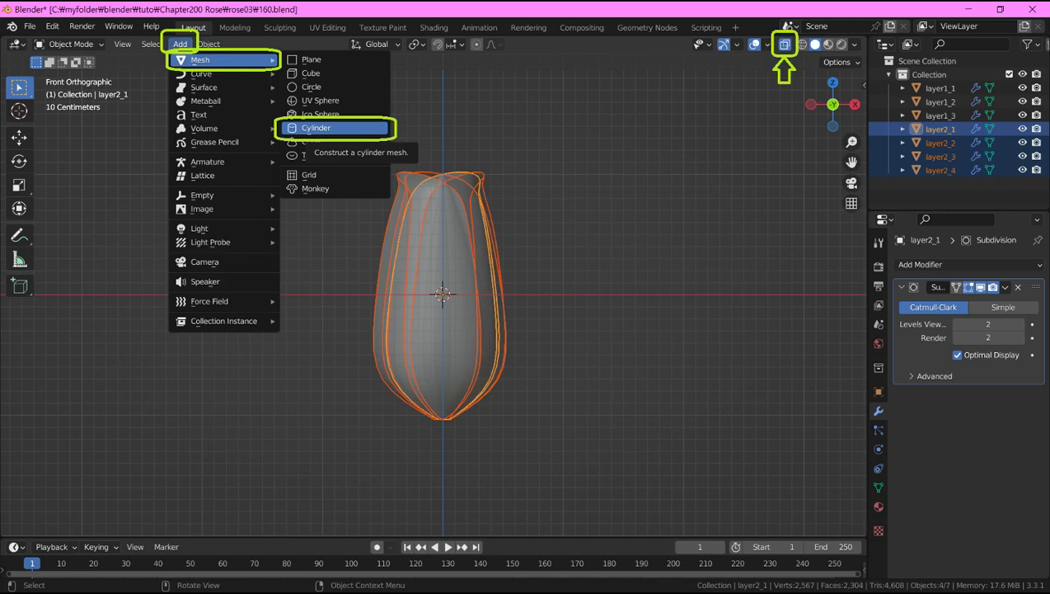
Step: Add a cylinder mesh from Add > Mesh to start the layer3_1 petal
{"action": "left_click", "coordinate": [329, 128]}
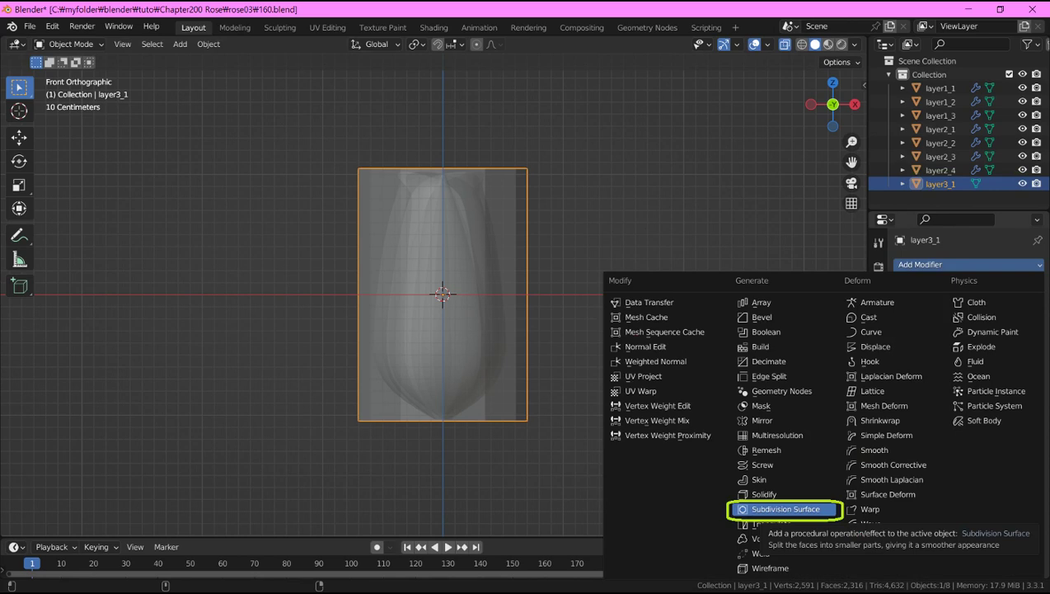
Step: Add a Subdivision Surface modifier to layer3_1
{"action": "left_click", "coordinate": [786, 509]}
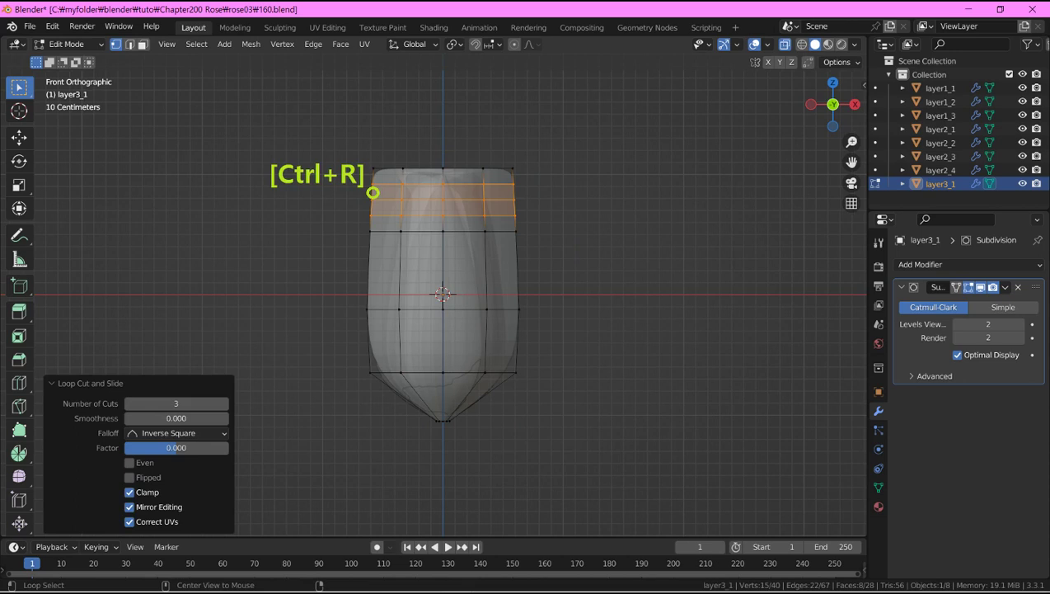
Step: Place the three edge loops near the top of layer3_1 and slide them down the petal
{"action": "left_click", "coordinate": [372, 192], "text": "alt"}
{"action": "key", "text": "g"}
{"action": "key", "text": "g"}
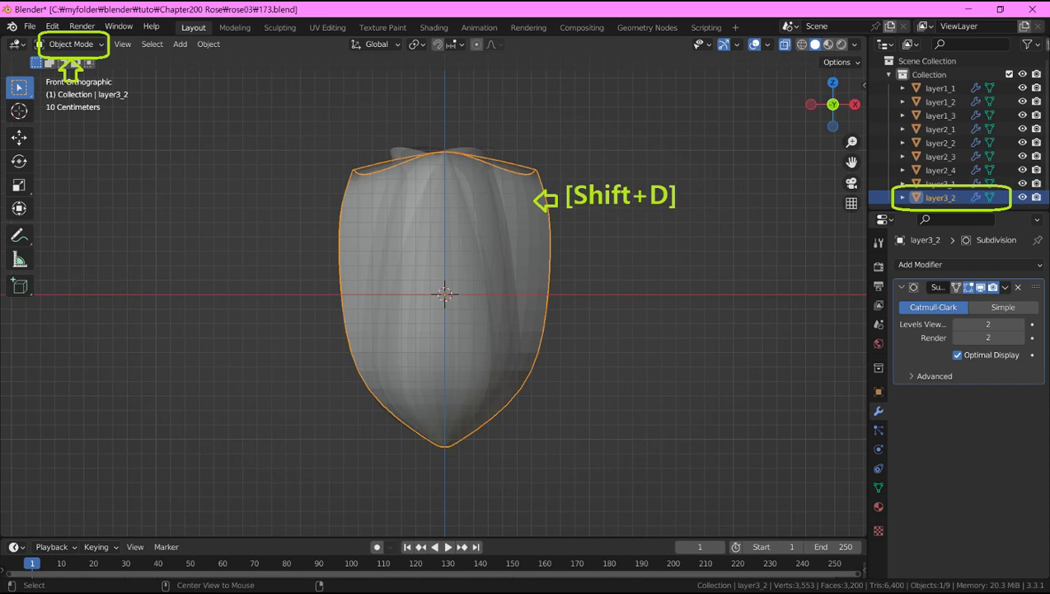
Step: Widen the duplicate petal 1.05× in X and Y, then turn it 72° around Z
{"action": "key", "text": "s"}
{"action": "key", "text": "shift+z"}
{"action": "type", "text": "1.05"}
{"action": "key", "text": "Return"}
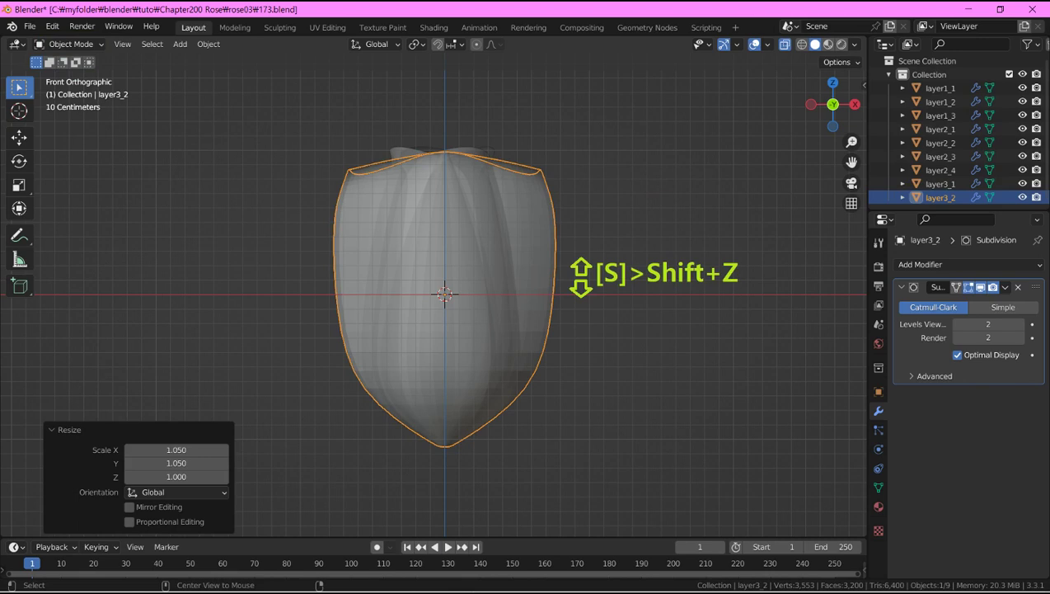
{"action": "type", "text": "rz72"}
{"action": "key", "text": "Return"}
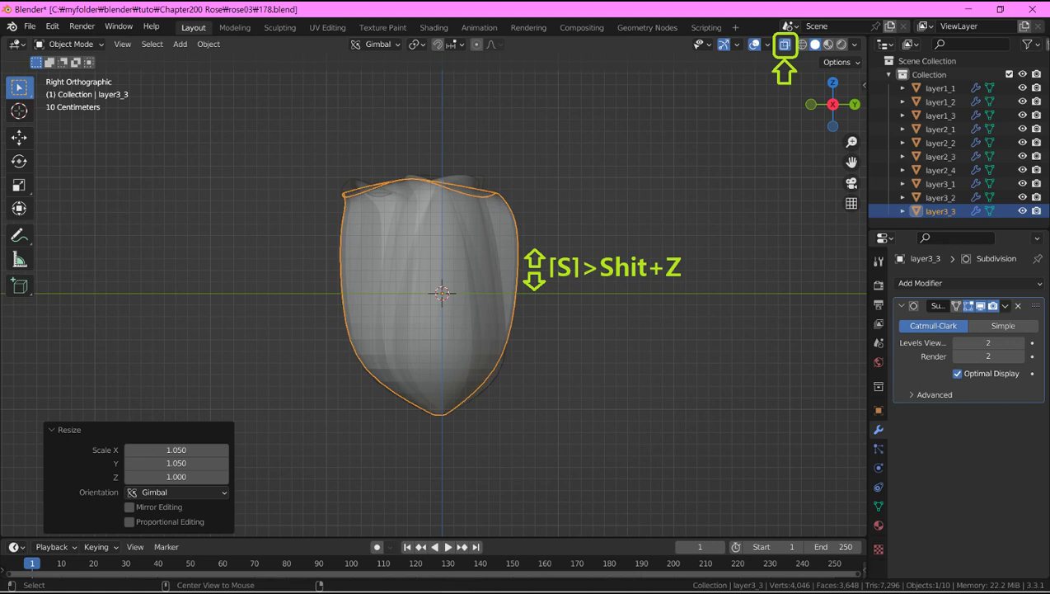
Step: Turn the layer3_3 petal 72° around the Z axis
{"action": "key", "text": "r"}
{"action": "key", "text": "z"}
{"action": "key", "text": "7"}
{"action": "key", "text": "2"}
{"action": "key", "text": "Return"}
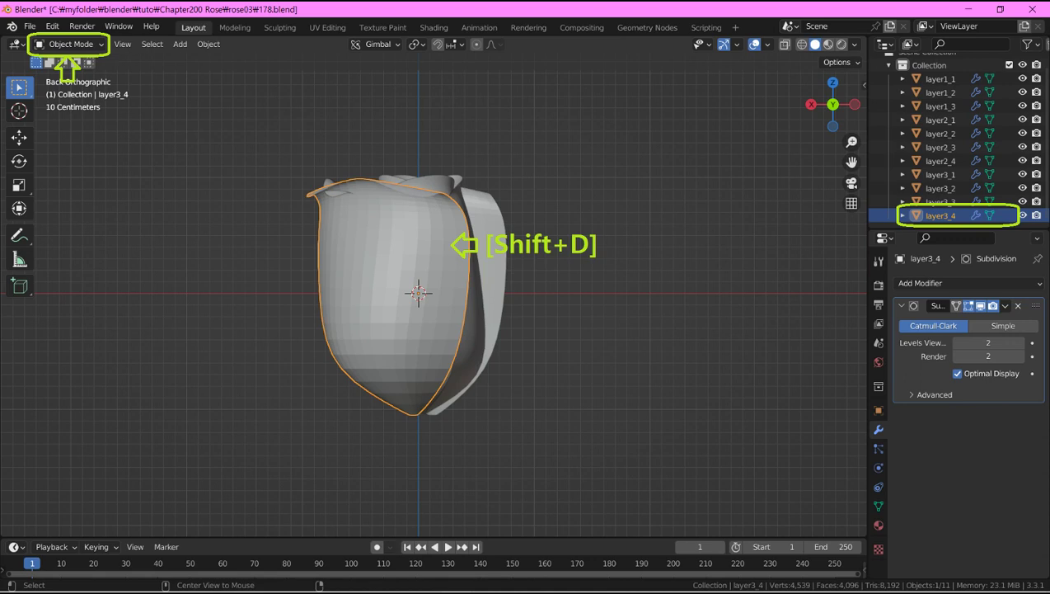
Step: Widen layer3_4 1.05× in X and Y, then turn it 72° around Z
{"action": "key", "text": "s"}
{"action": "key", "text": "shift+z"}
{"action": "type", "text": "1.05"}
{"action": "key", "text": "Return"}
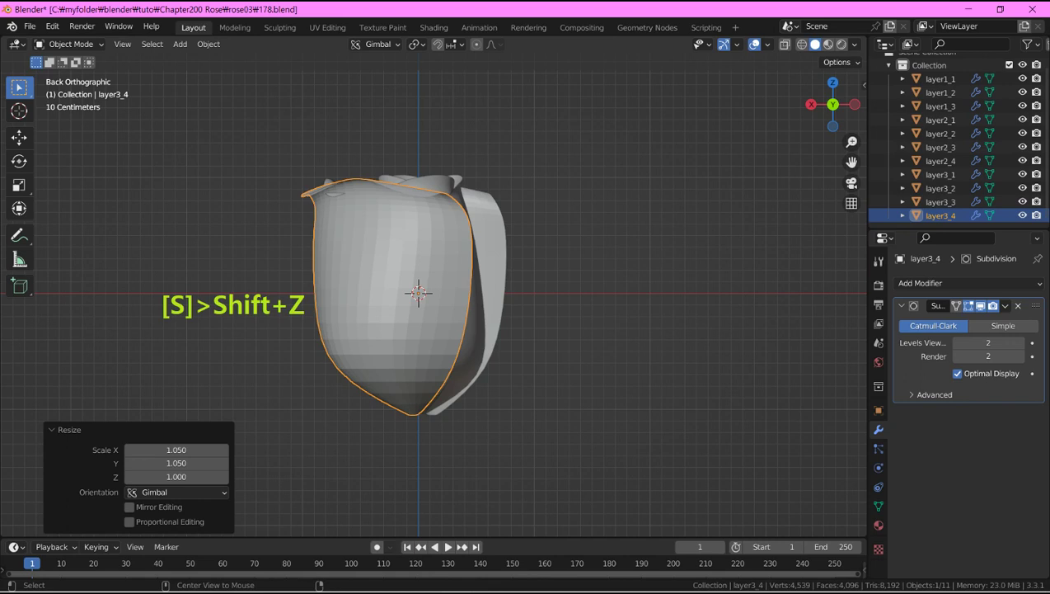
{"action": "type", "text": "rz72"}
{"action": "key", "text": "Return"}
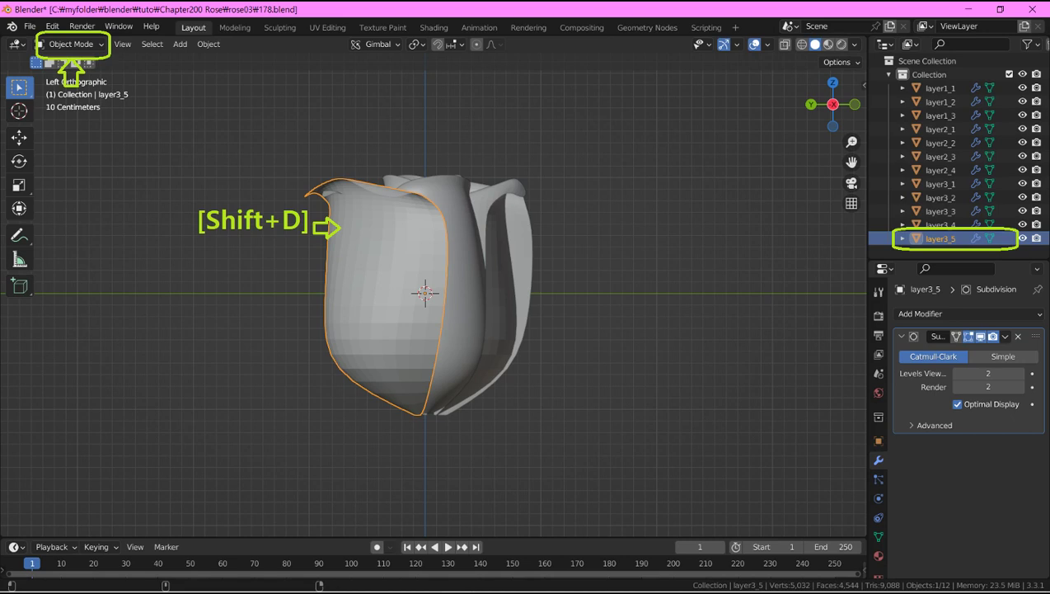
Step: Widen layer3_5 1.05× in X and Y while keeping its height
{"action": "key", "text": "s"}
{"action": "key", "text": "shift+z"}
{"action": "type", "text": "1.05"}
{"action": "key", "text": "Return"}
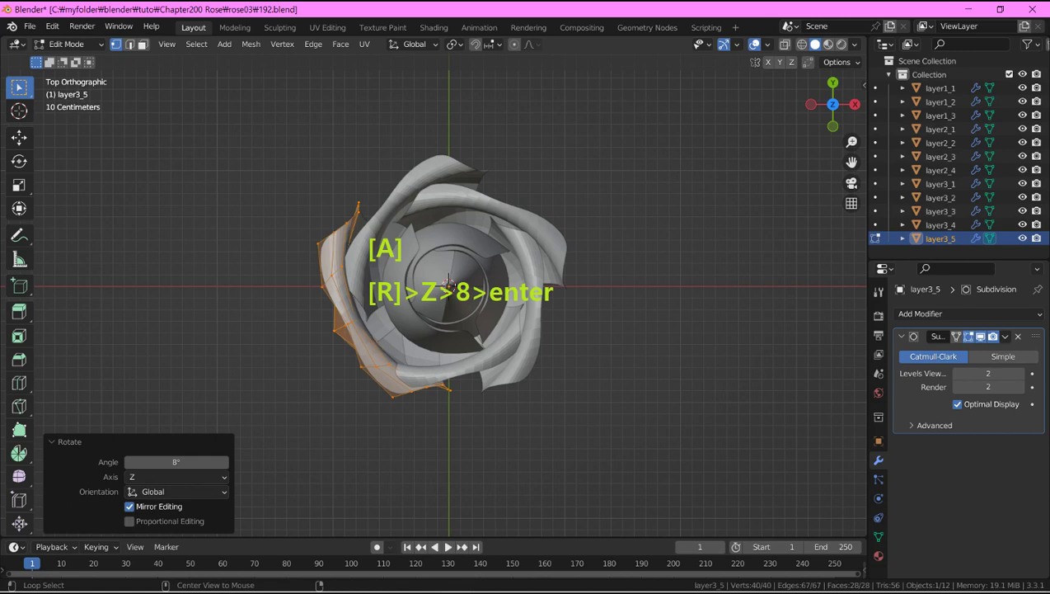
Step: Nudge the layer3_5 petal mesh slightly down and left into place
{"action": "key", "text": "g"}
{"action": "key", "text": "Return"}
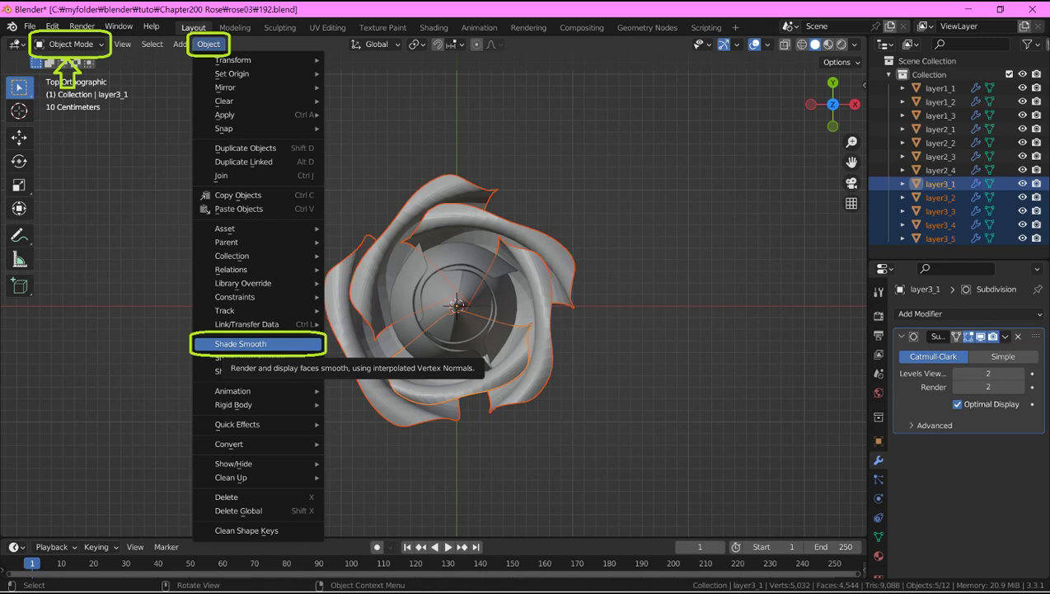
Step: Apply Shade Smooth to the five third-layer petals, layer3_1 to layer3_5
{"action": "left_click", "coordinate": [247, 344]}
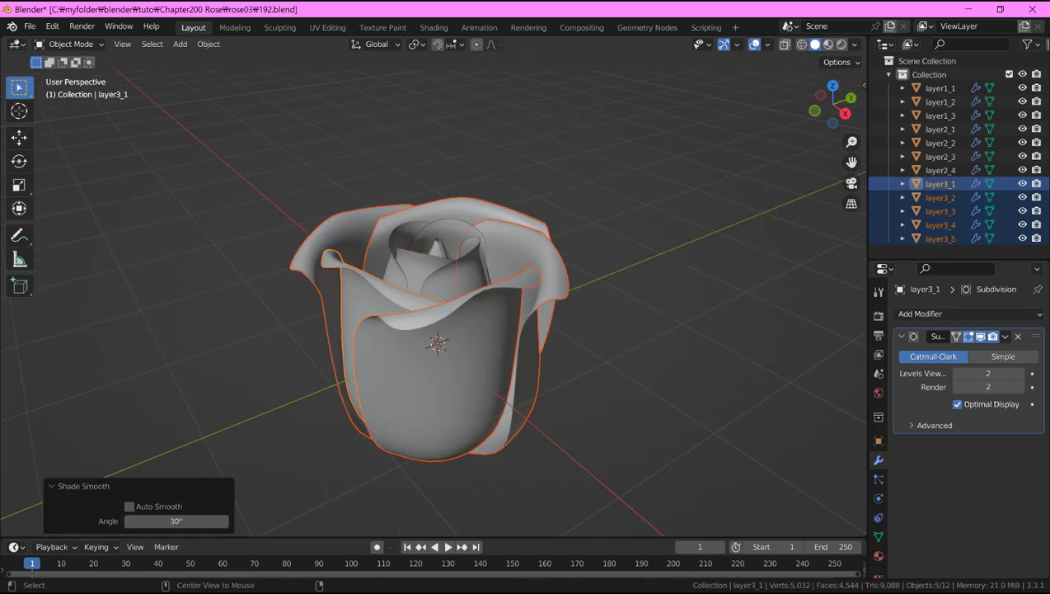